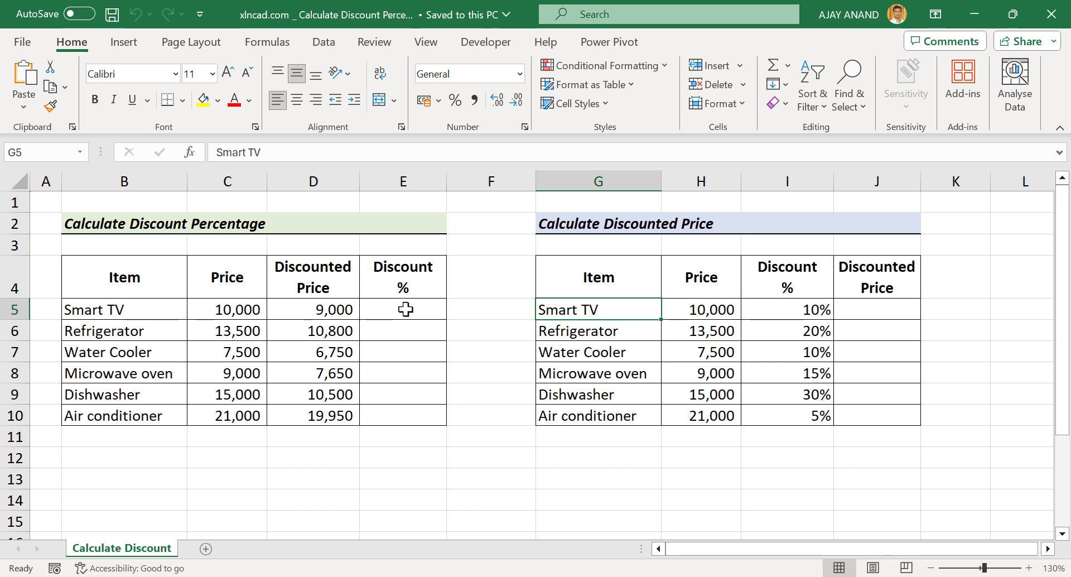
Step: Format the Smart TV's Discount % cell E5 as a percentage and enter the formula =1-(D5/C5) in it
click(411, 310)
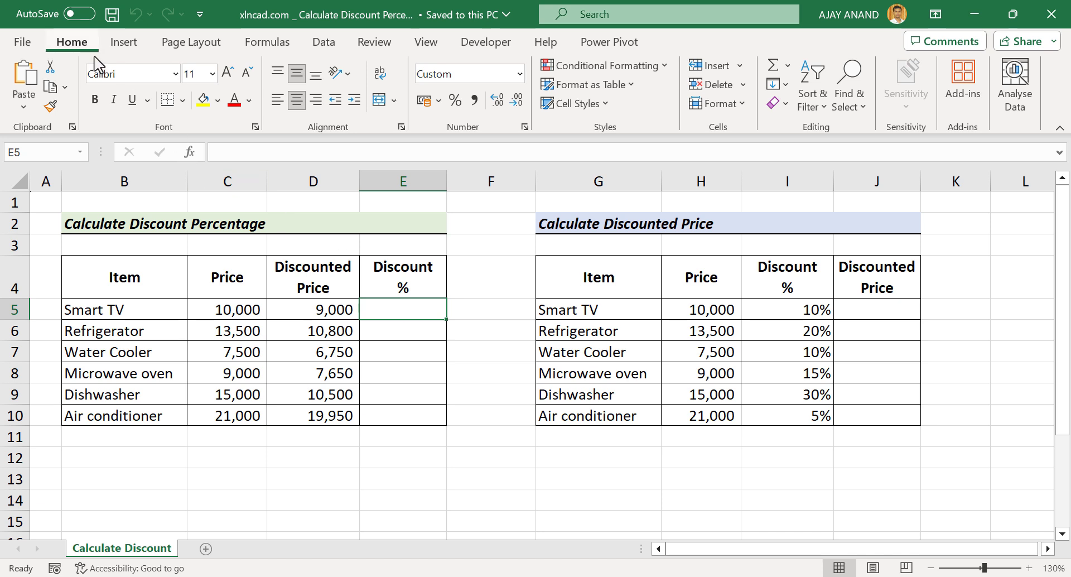
click(456, 103)
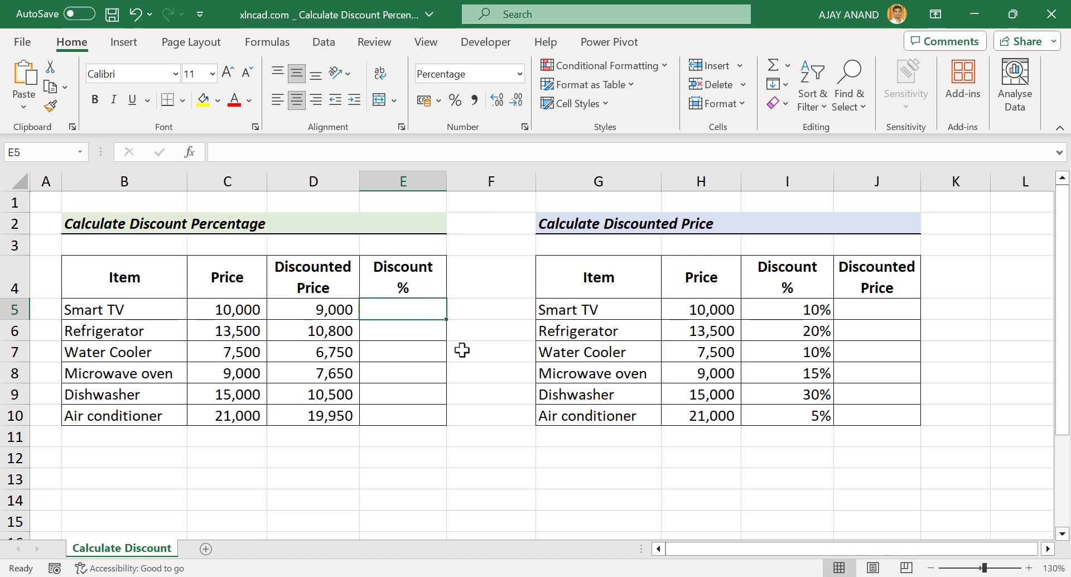
text(=)
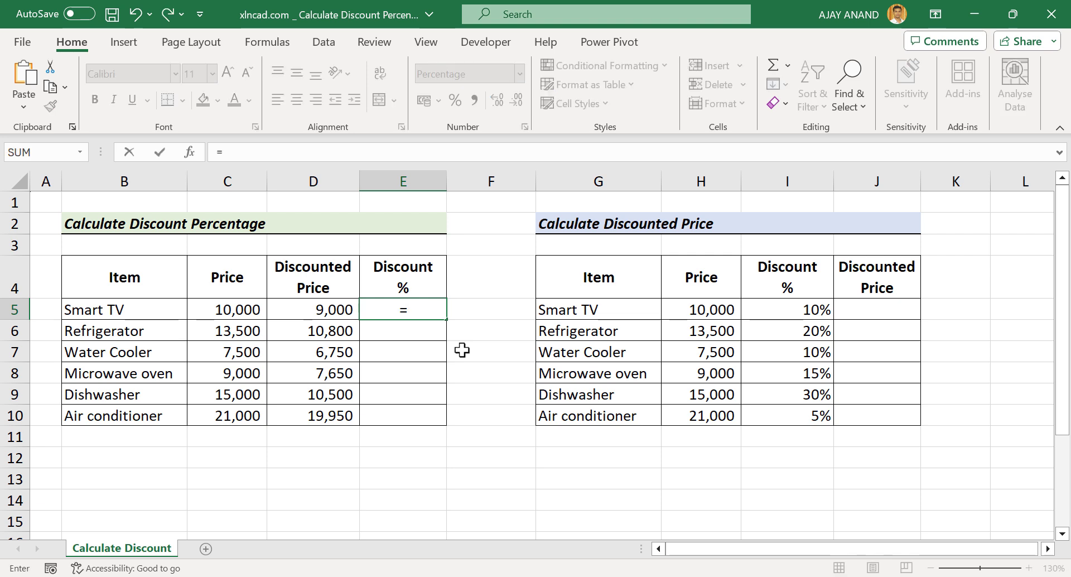
text(1-)
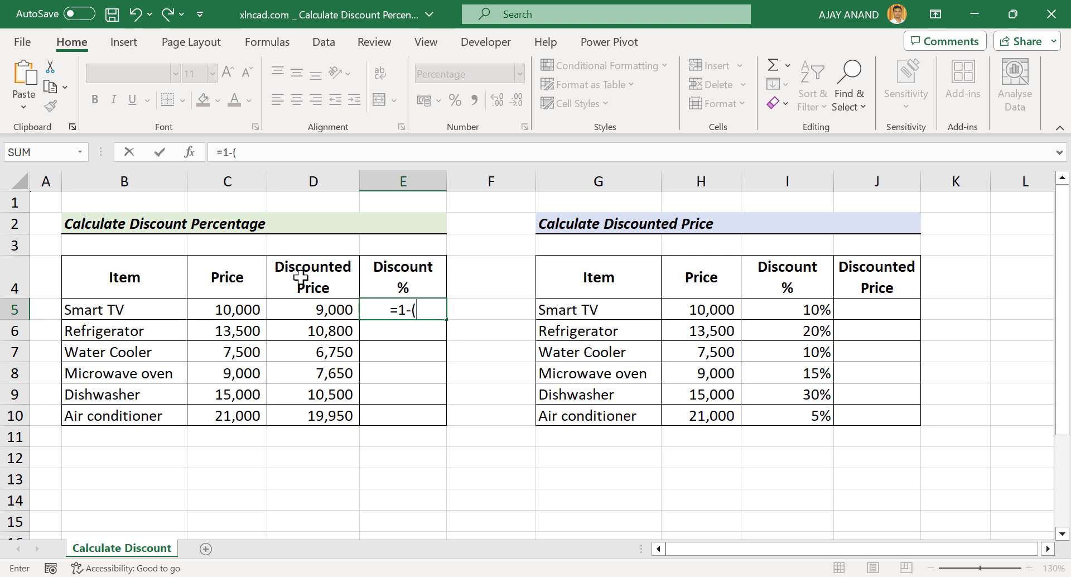
text(()
click(298, 309)
text(/)
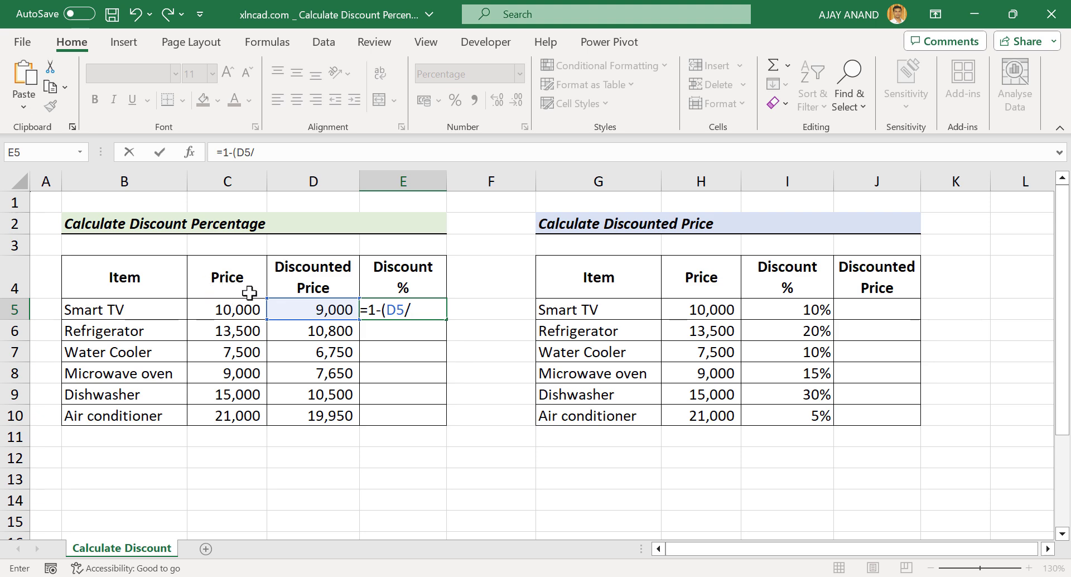
click(218, 309)
text())
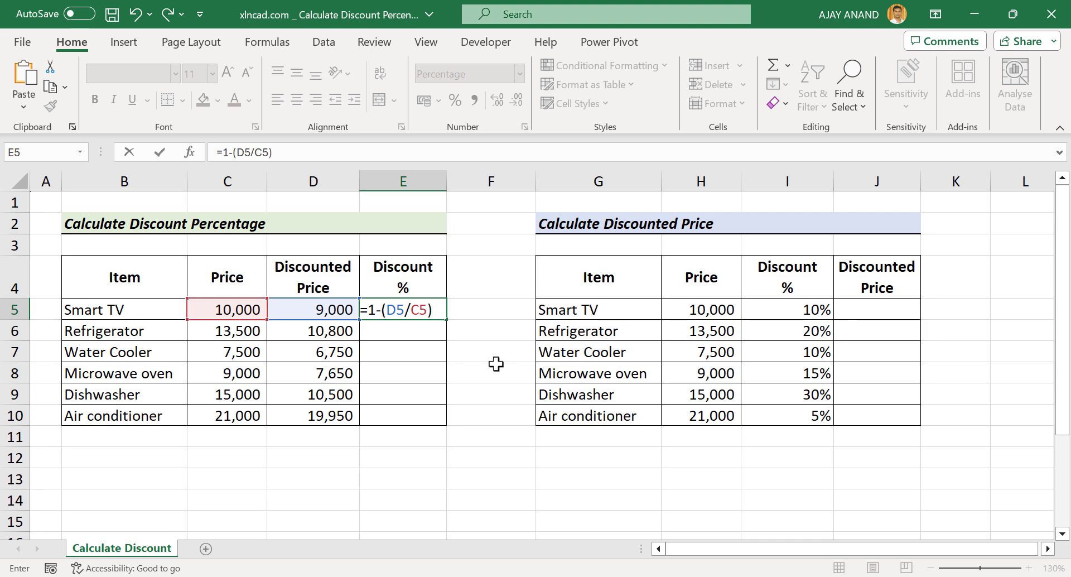
key(Return)
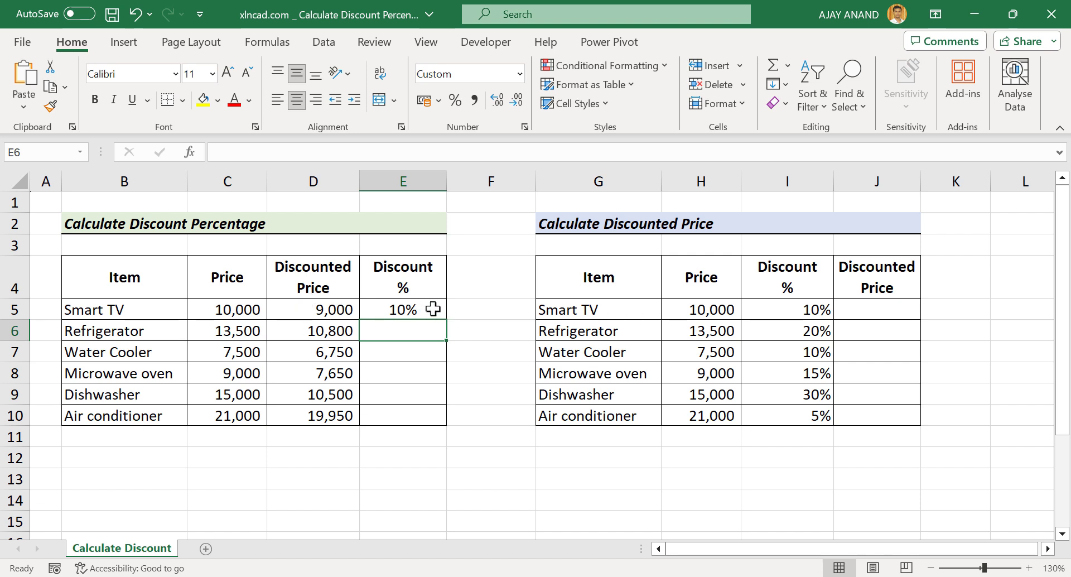
Step: Set the Smart TV's discounted price in D5 to 8500
click(305, 310)
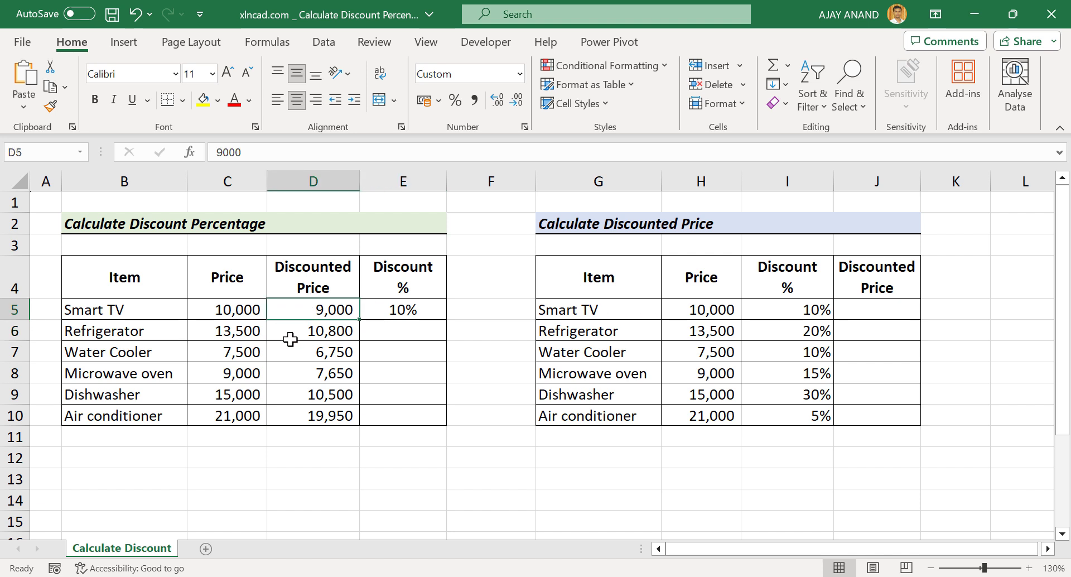
text(8500)
key(Return)
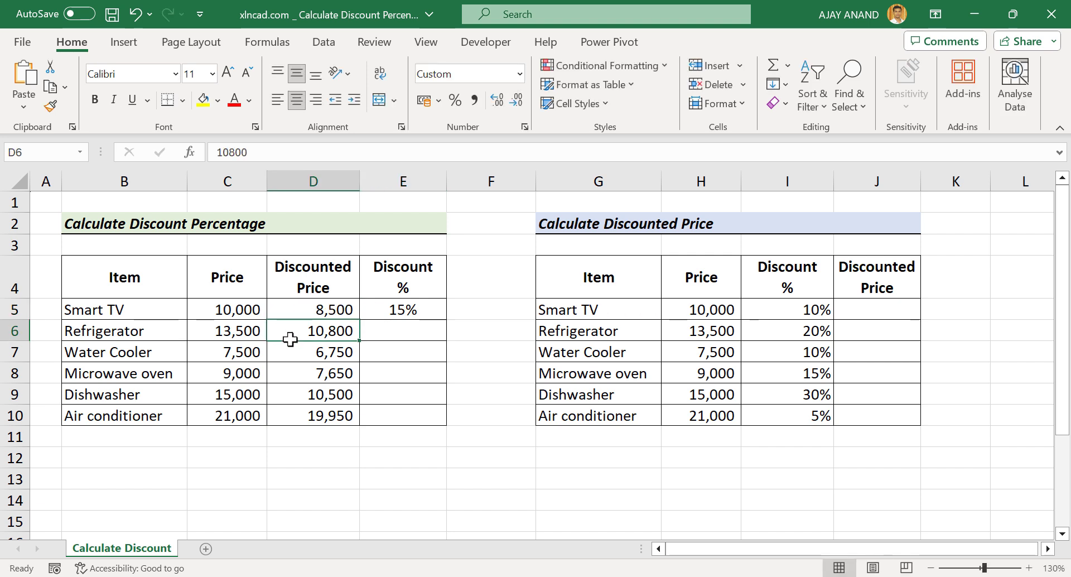
Step: Fill the discount percentage formula from E5 down through E10 and check the Dishwasher's formula in E9
click(417, 309)
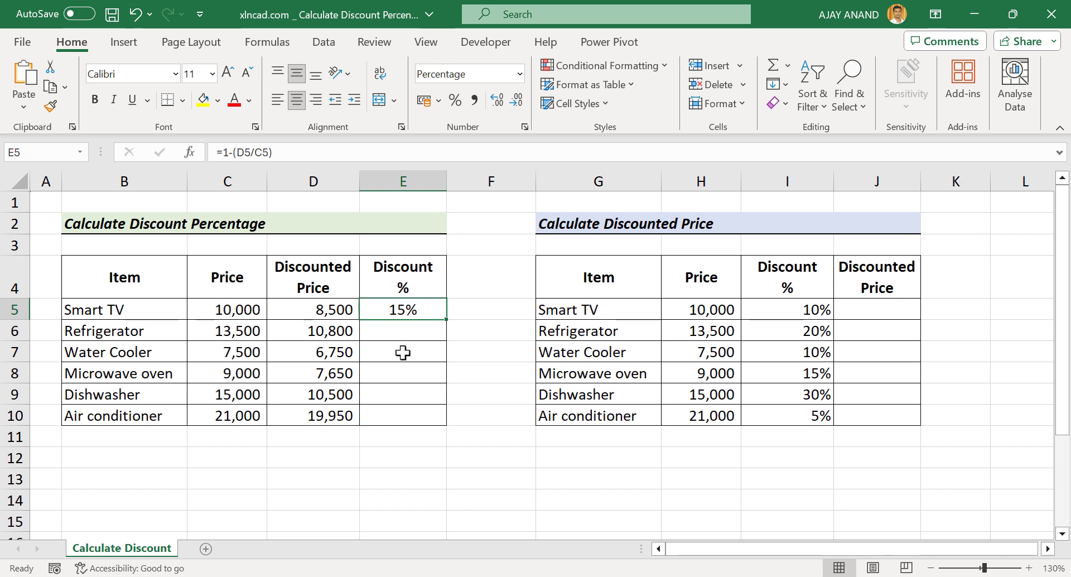
drag(449, 320, 450, 423)
click(160, 352)
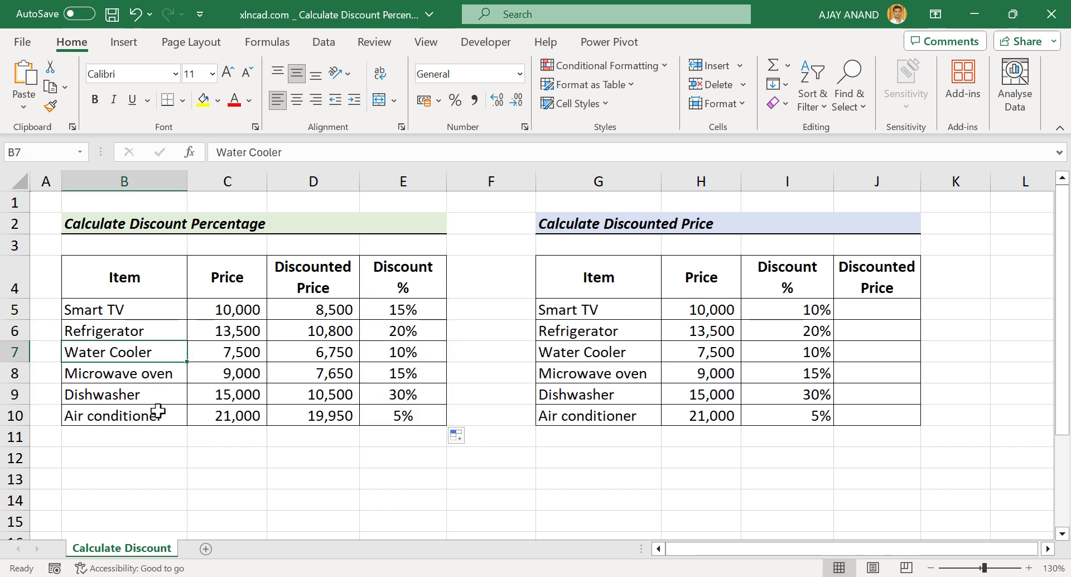
click(163, 403)
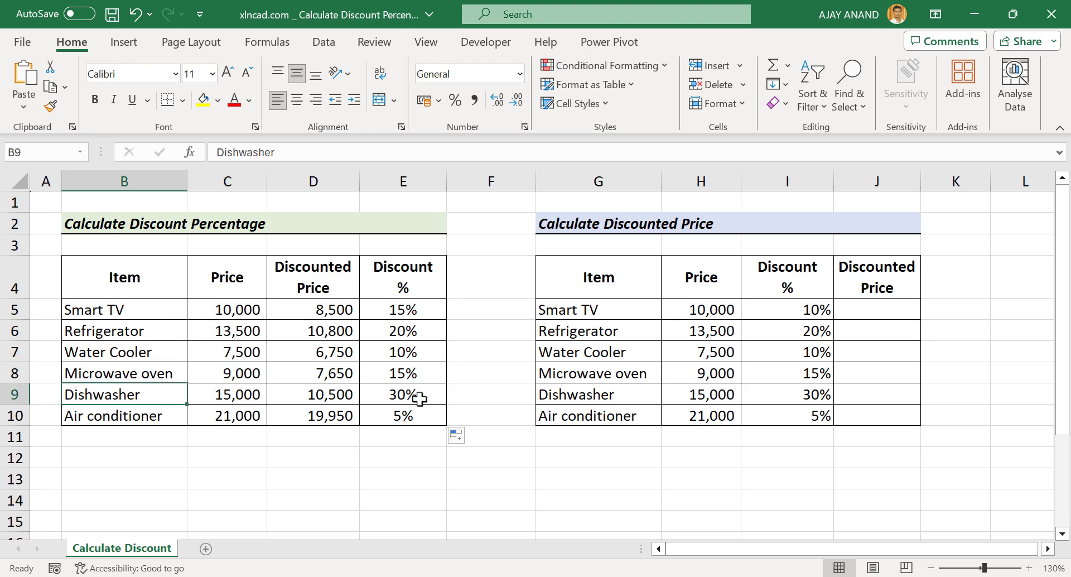
click(412, 395)
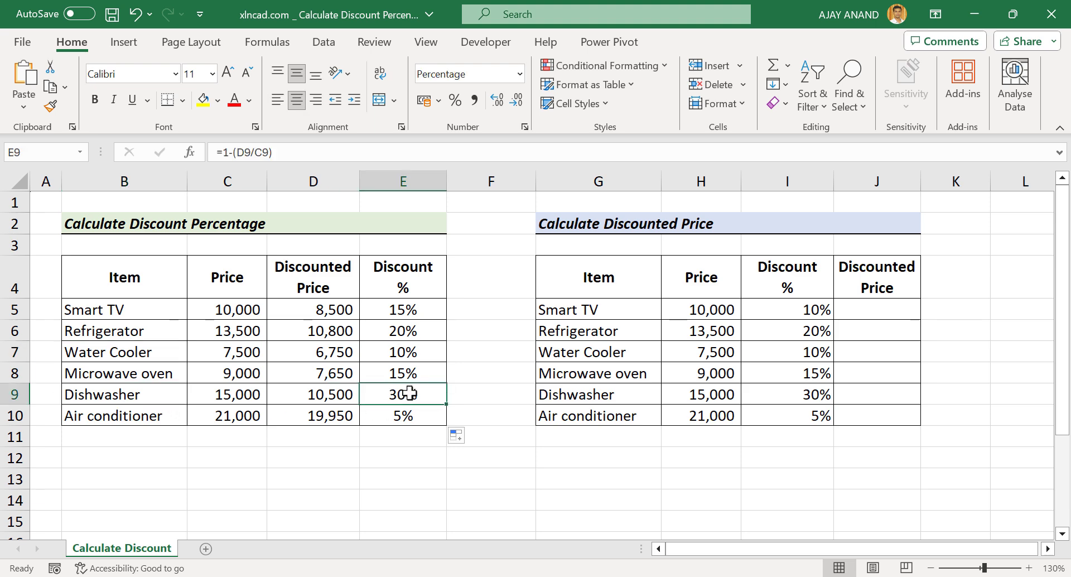
Step: Set the Microwave oven's discounted price in D8 to 6000
click(321, 374)
text(6000)
key(Return)
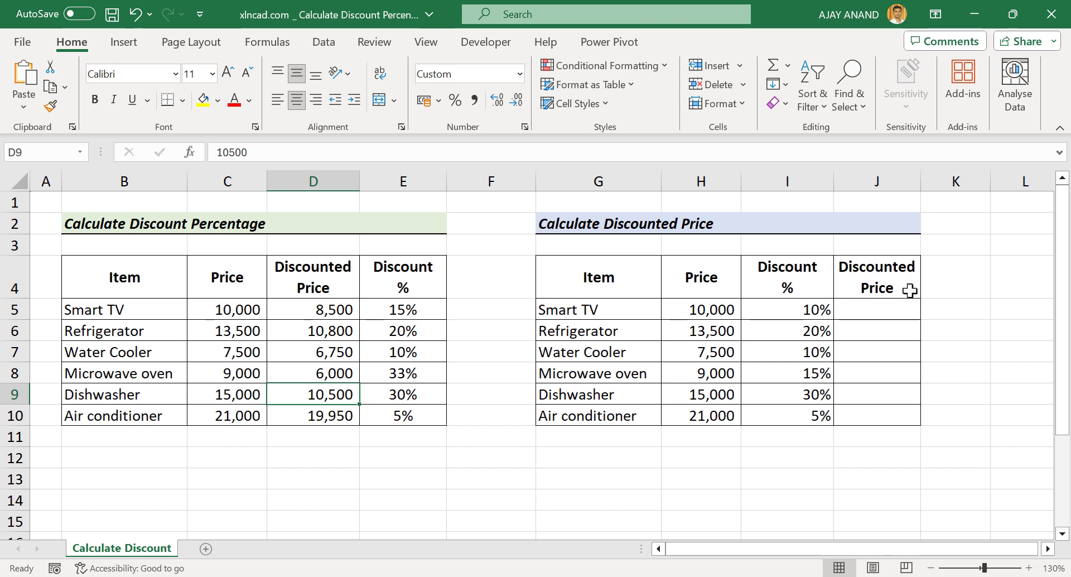
Step: Enter the formula =H5-(H5*I5) in J5 to calculate the Smart TV's discounted price
click(870, 311)
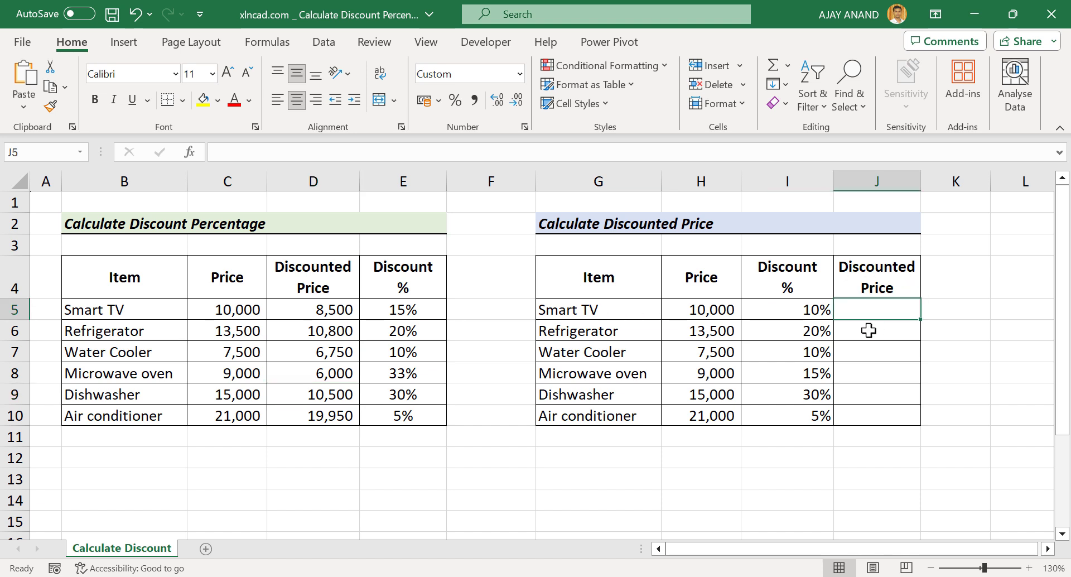
text(=)
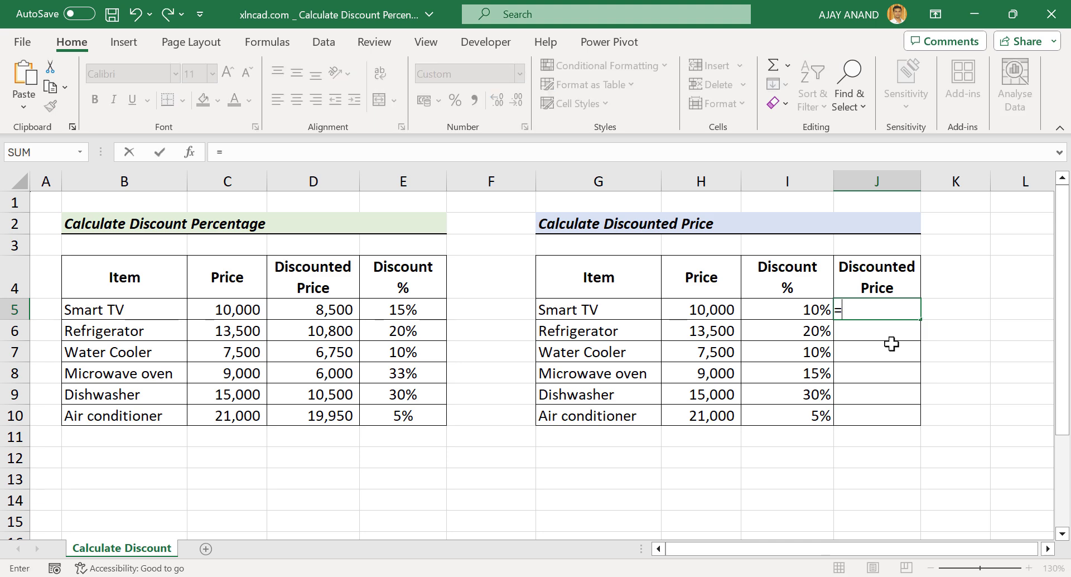
click(681, 311)
text(-()
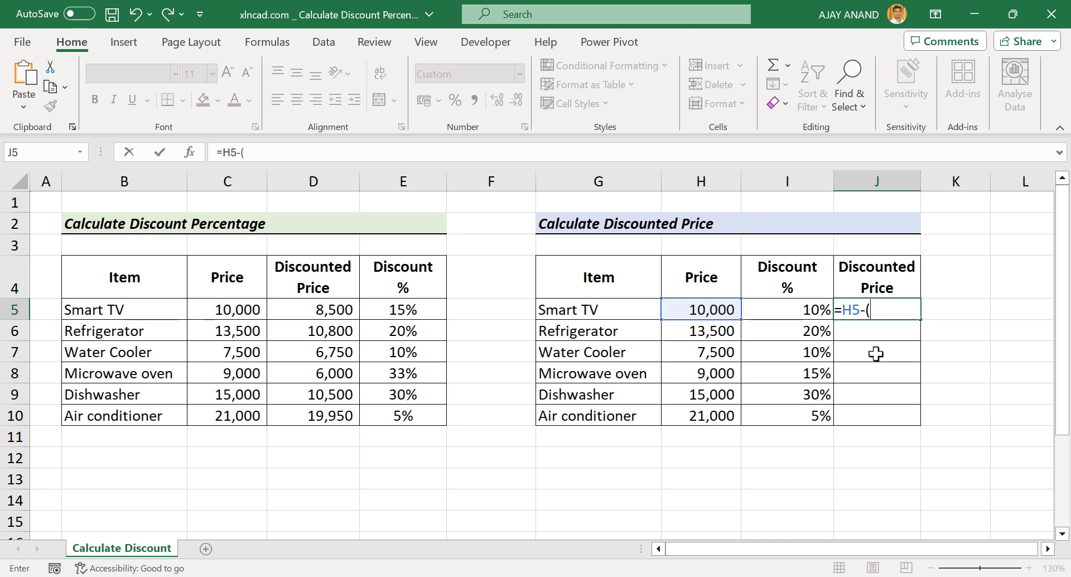
click(685, 310)
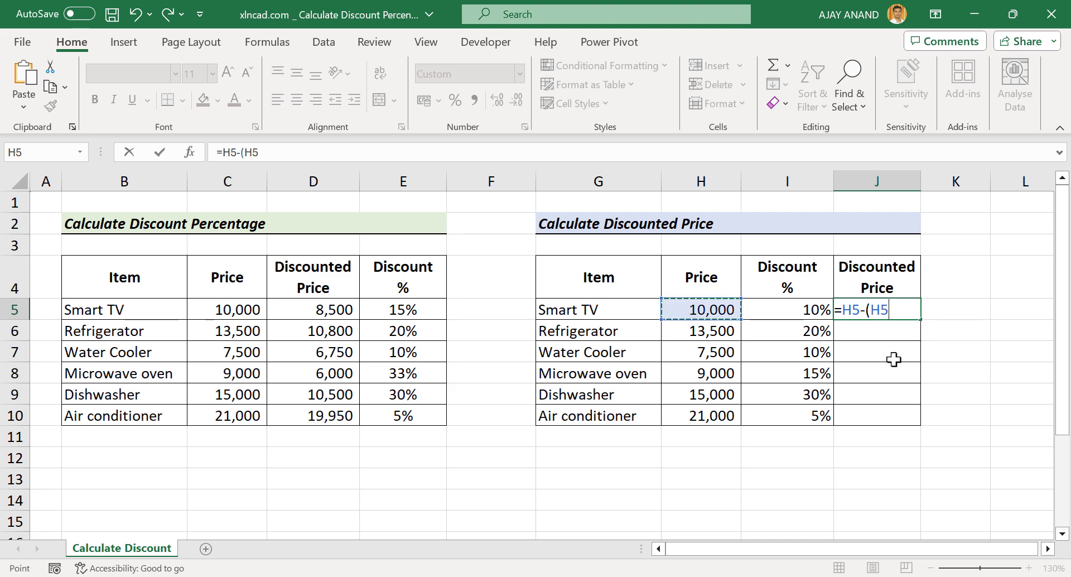
text(*)
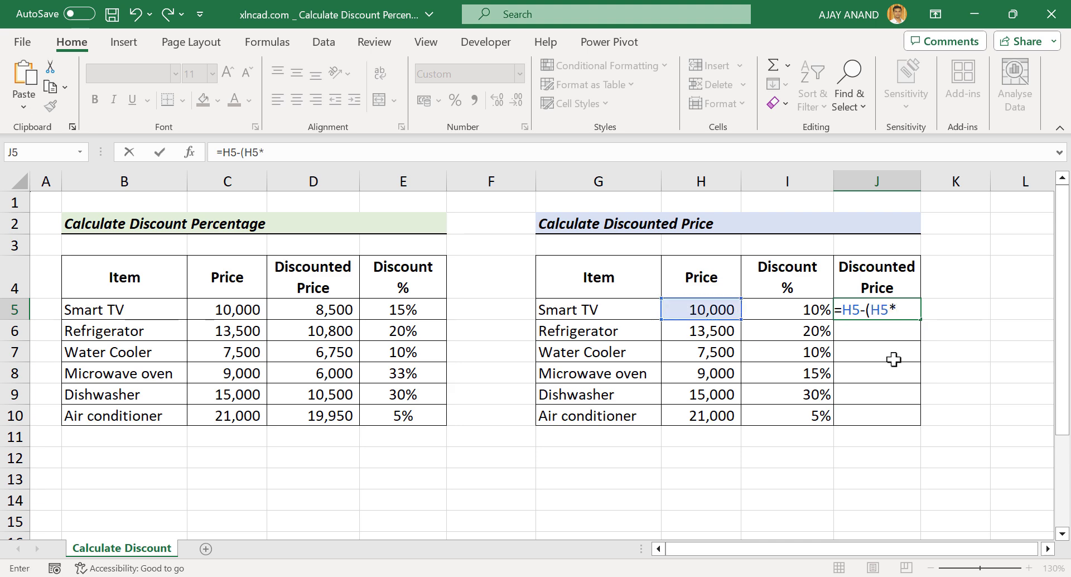
click(785, 310)
text())
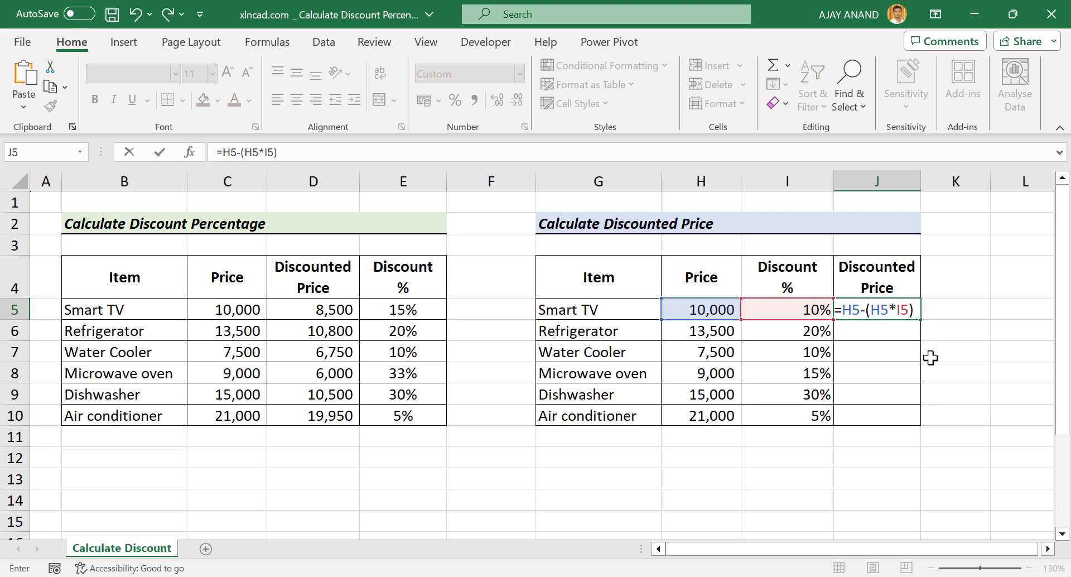
key(Return)
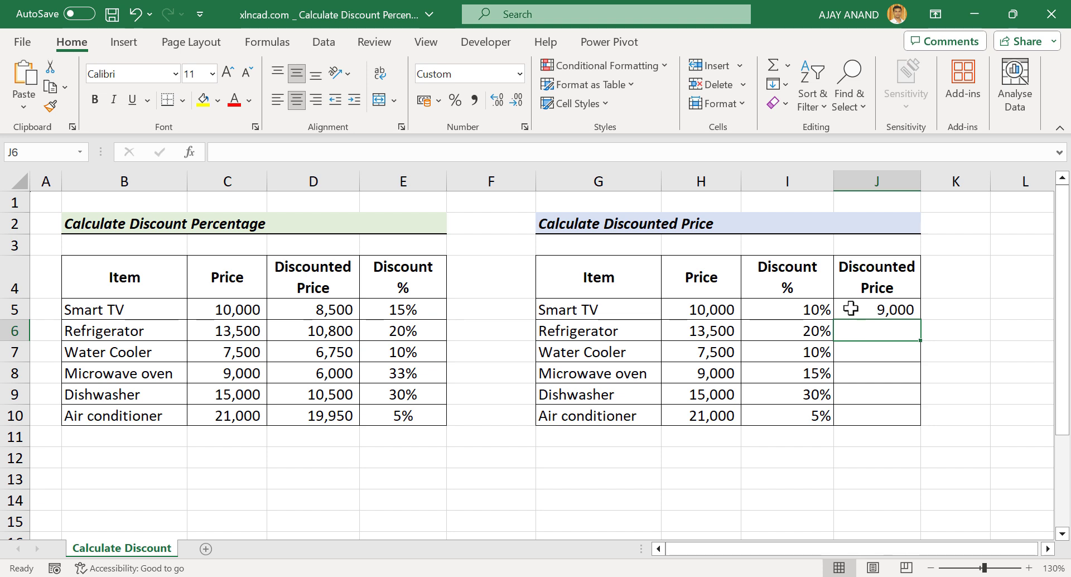
Step: Set the Smart TV's discount percentage in I5 to 15%
click(792, 310)
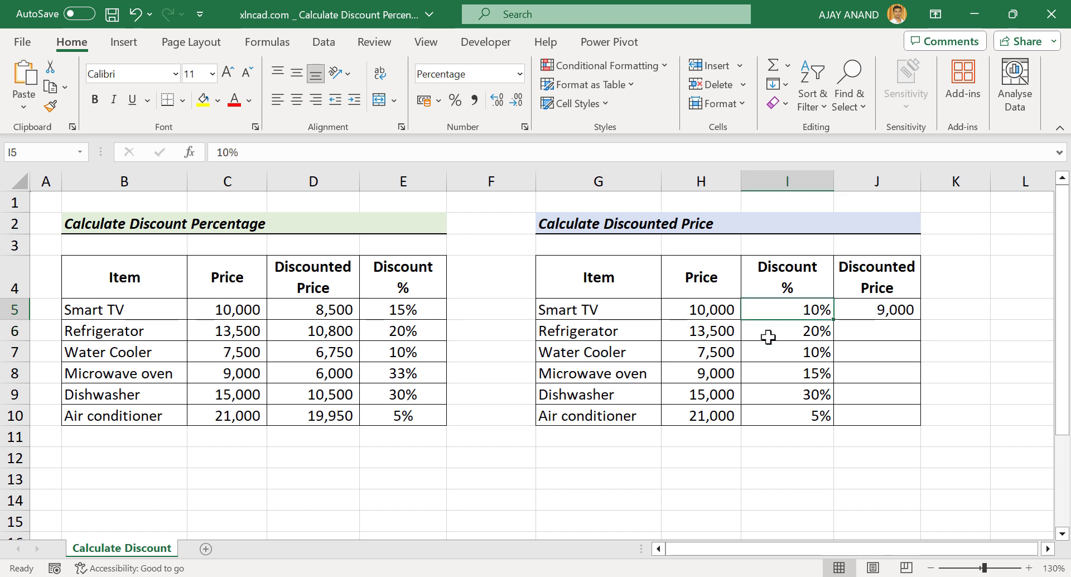
text(15)
key(Return)
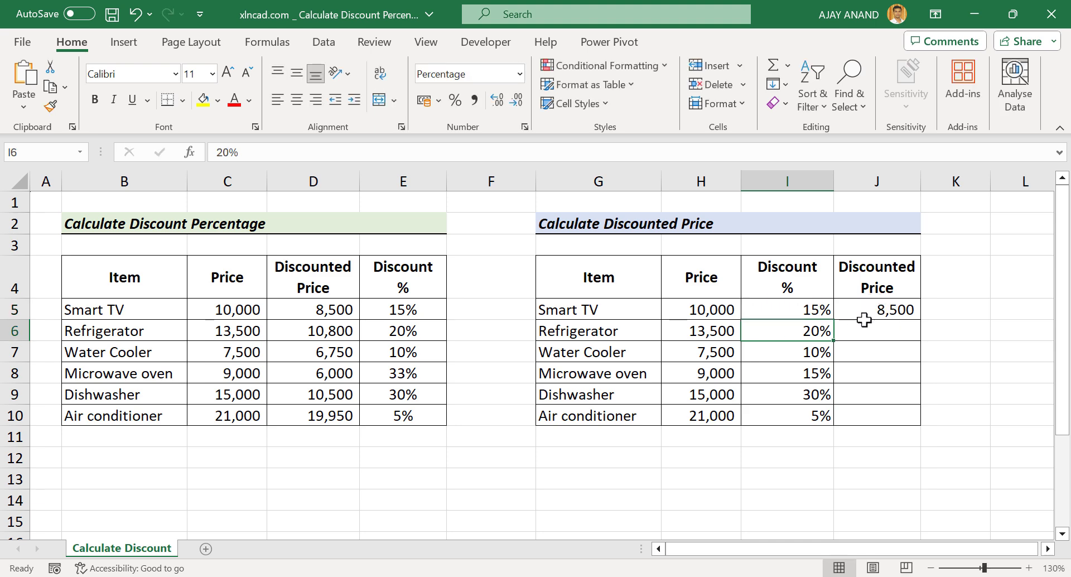
Step: Fill the discounted price formula from J5 down through J10 and set the Water Cooler's discount in I7 to 25%
click(884, 309)
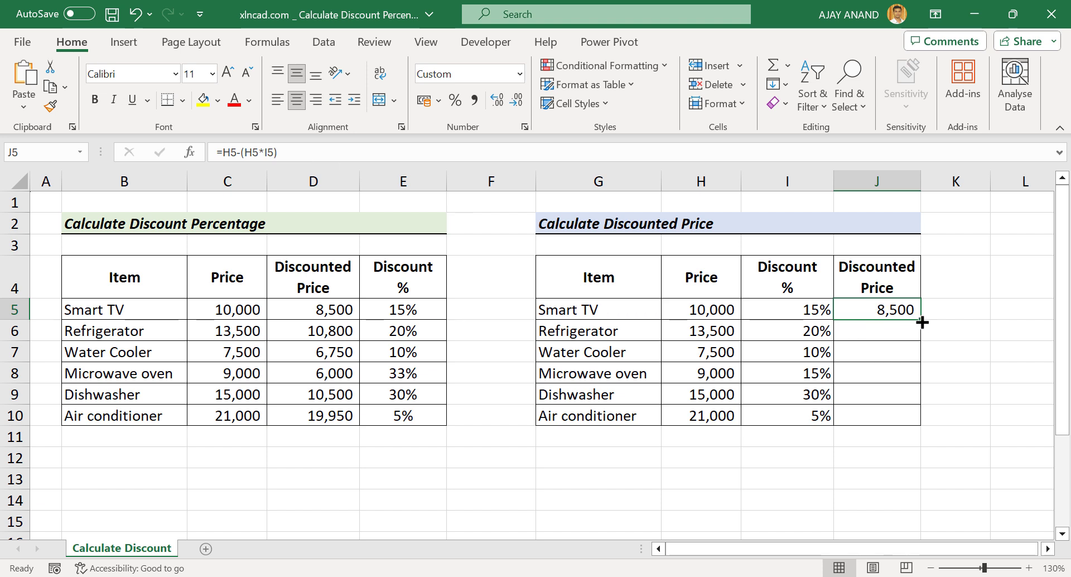
drag(922, 322, 922, 426)
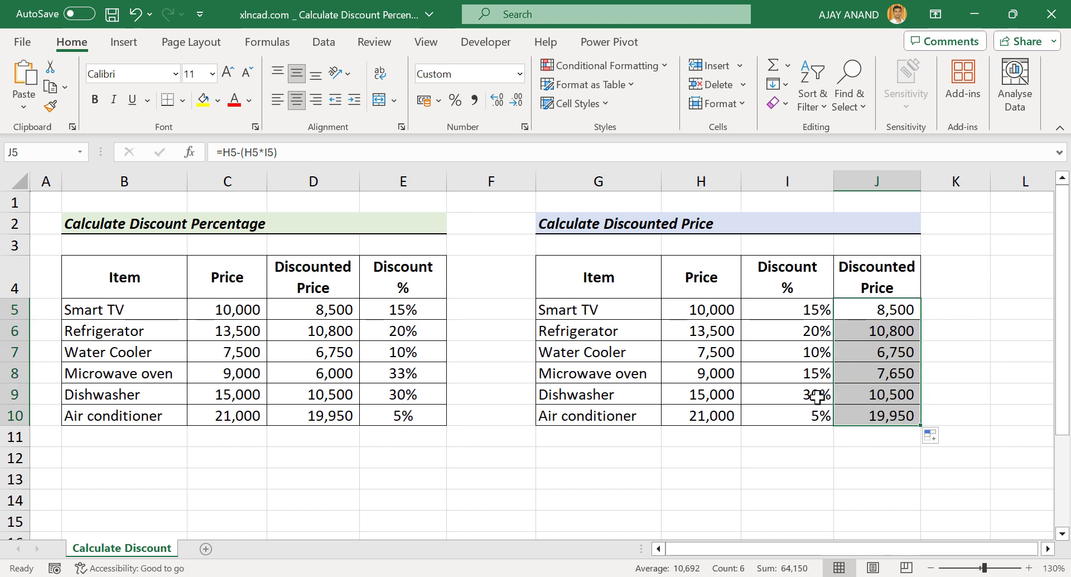
click(796, 352)
text(25)
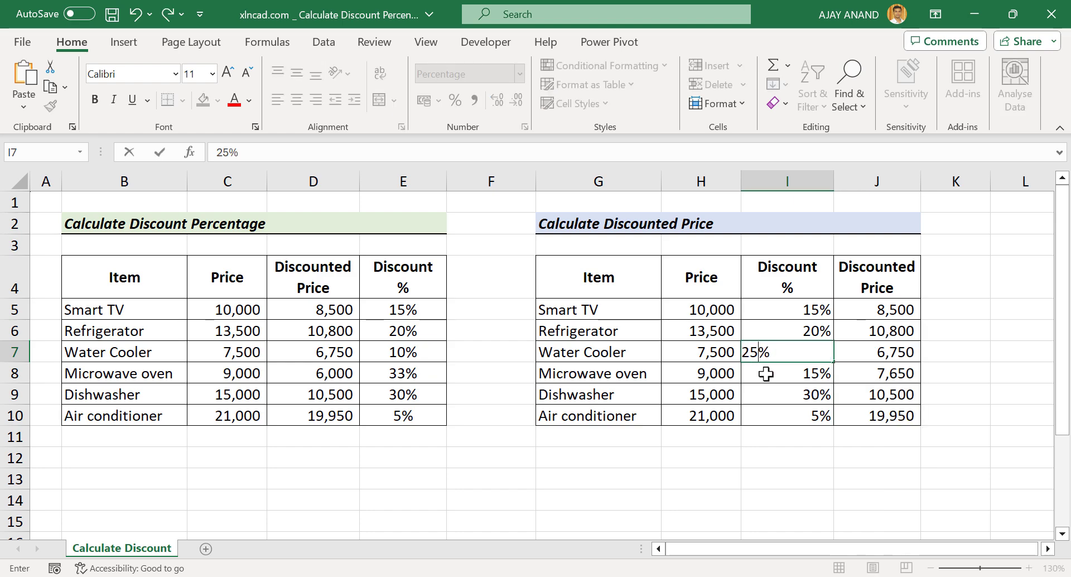
key(Return)
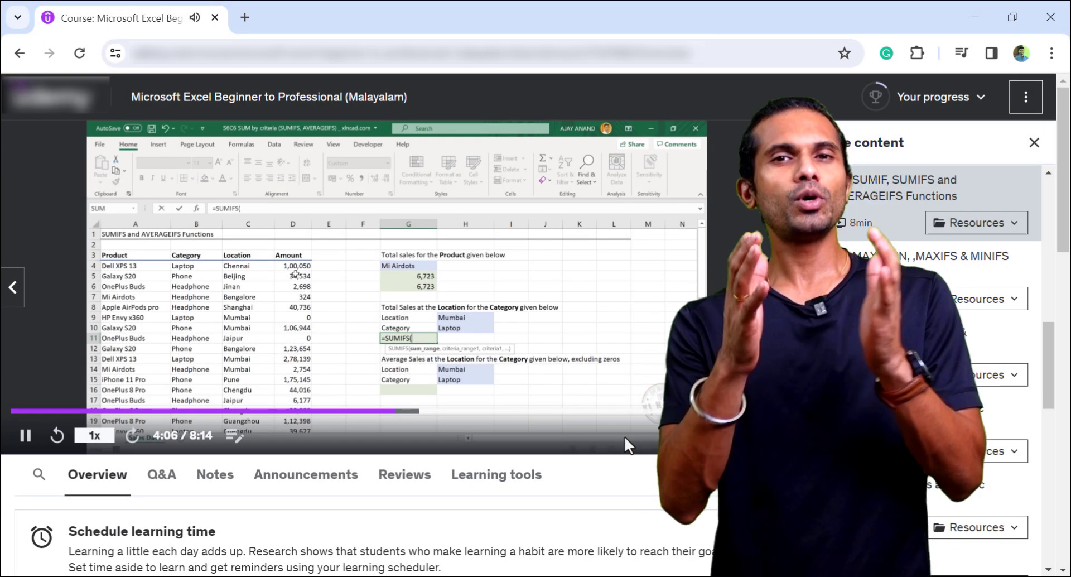